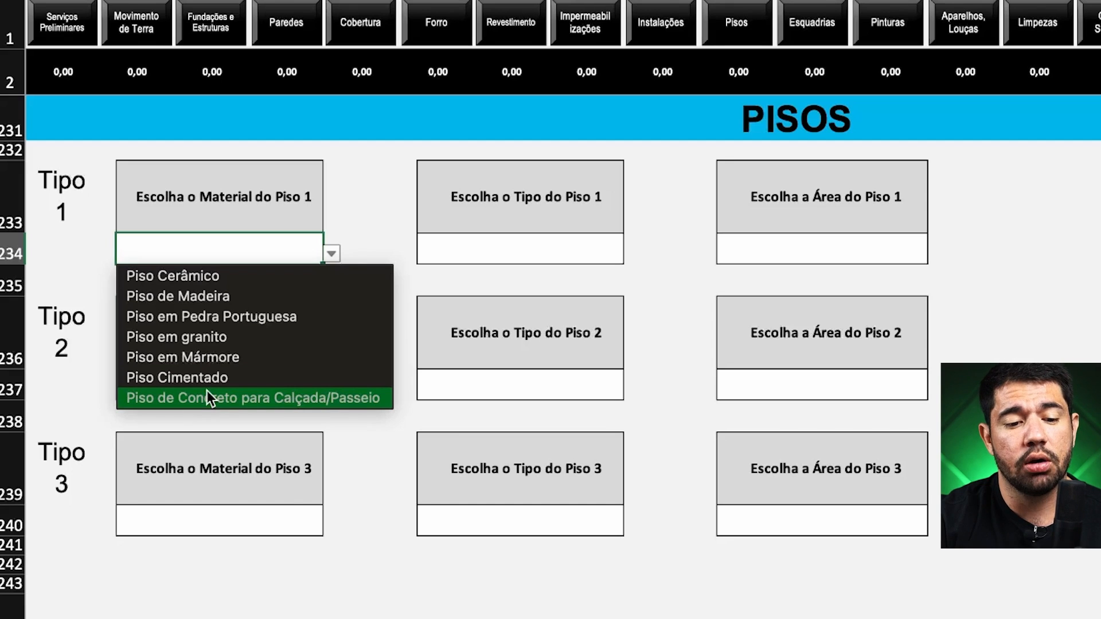
Fill in floor type 1 with material Piso Cerâmico, type Piso Porcelanato and an area of 150
left_click(315, 284)
left_click(505, 247)
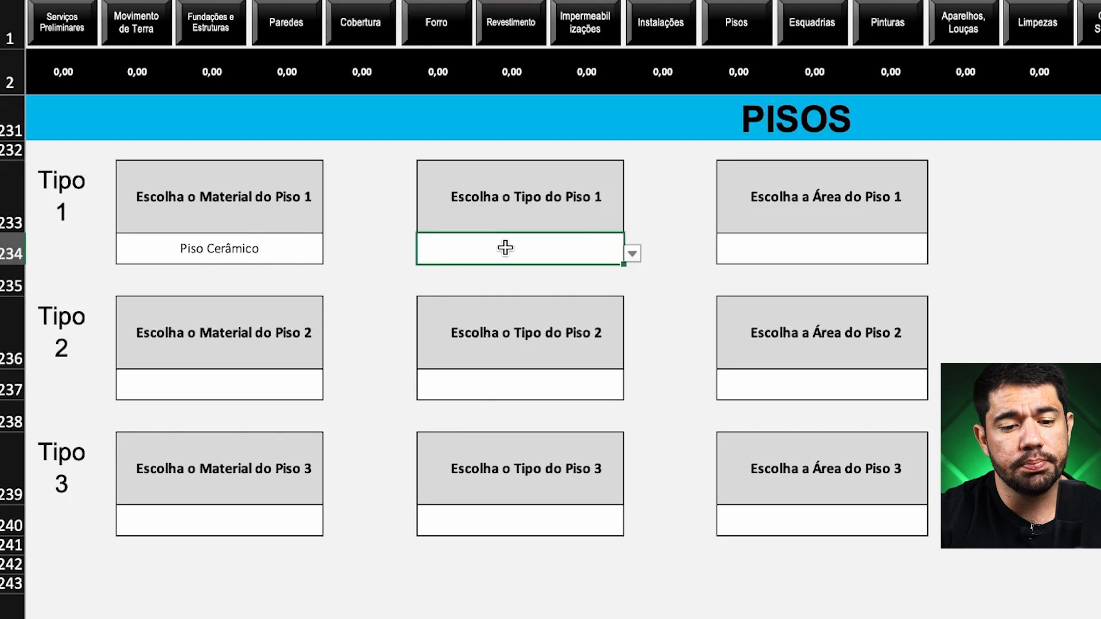
left_click(633, 253)
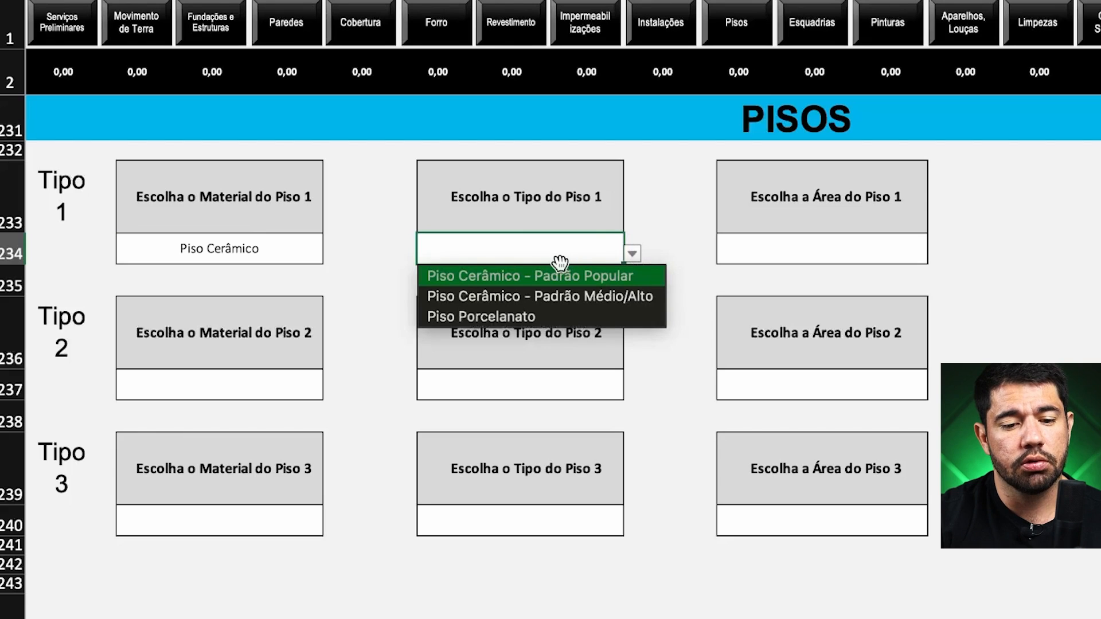
left_click(519, 315)
left_click(836, 248)
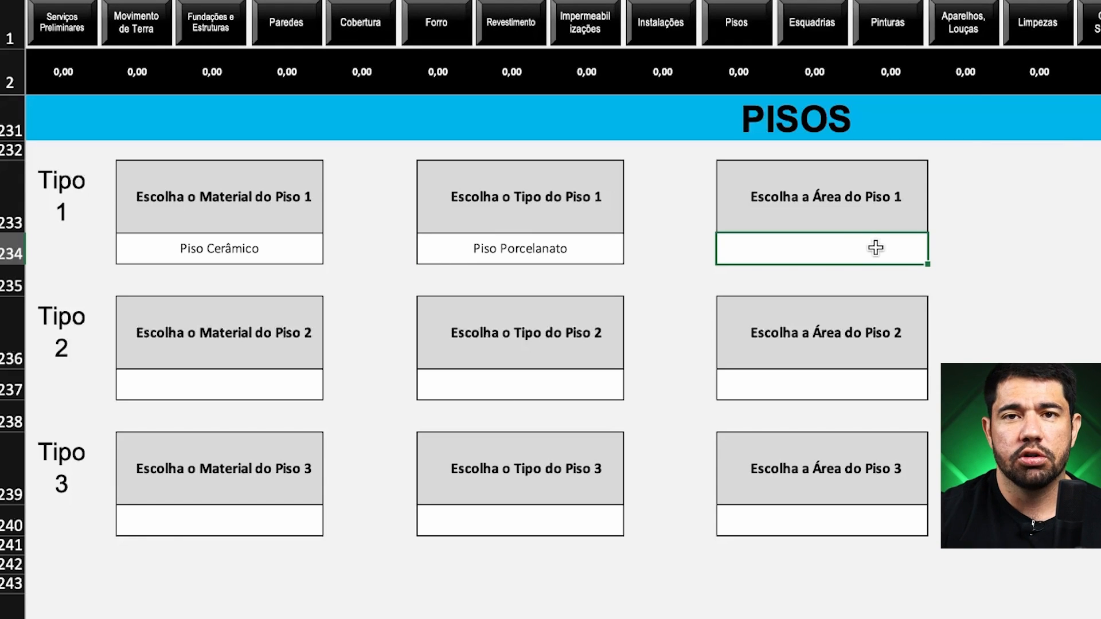
type("1")
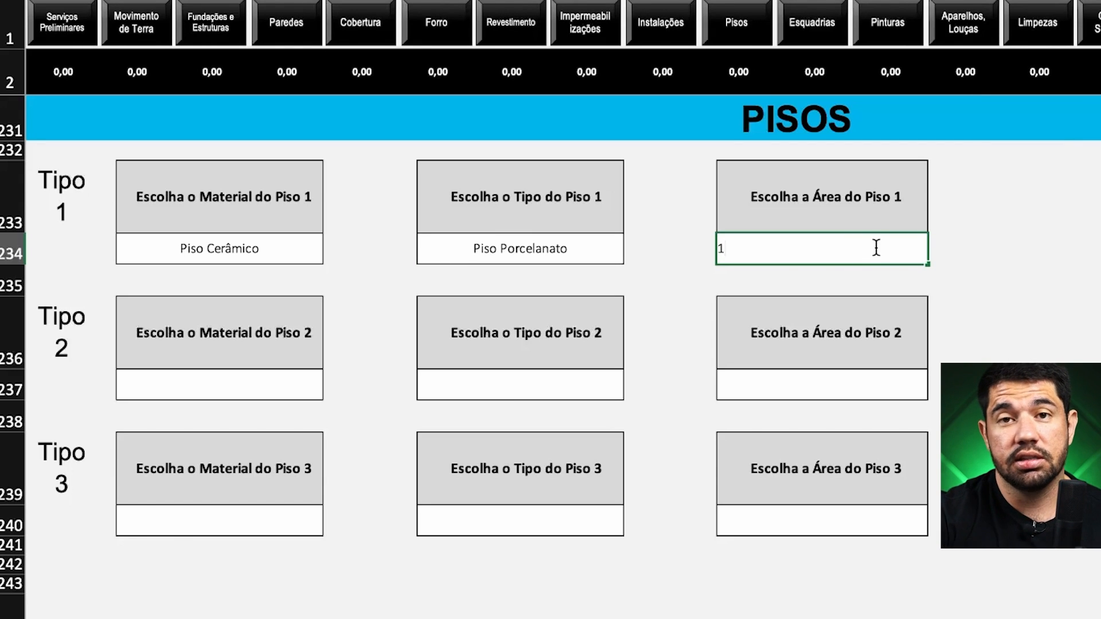
type("50")
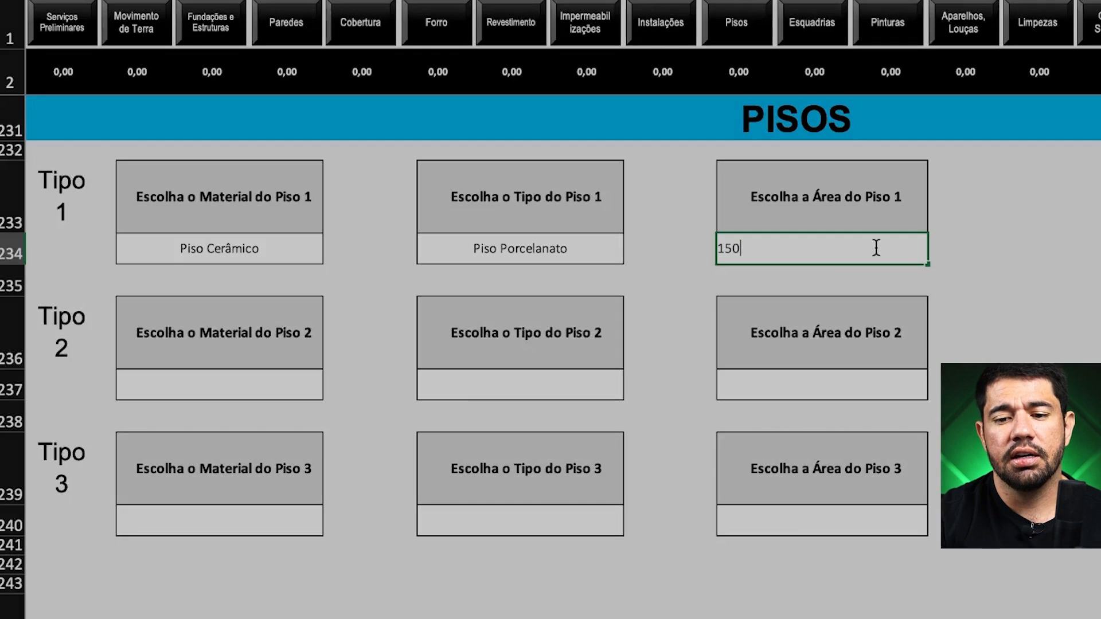
key("Return")
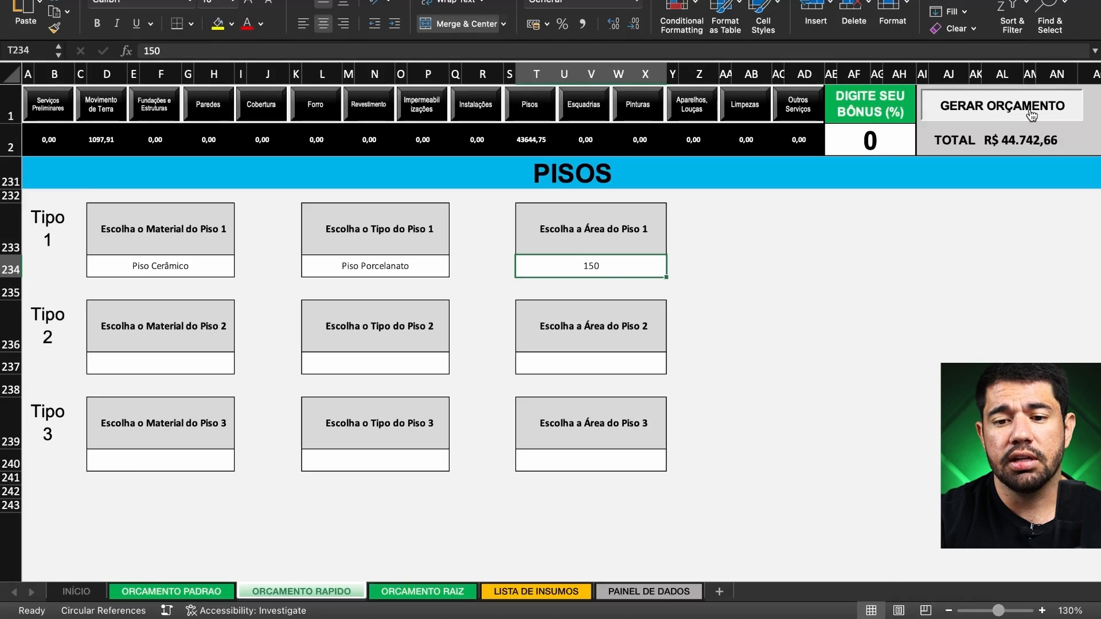
Generate the budget from the entered data and inspect the trench-bottom preparation item under Movimento de Terra
left_click(1031, 116)
scroll(758, 353, "down", 3)
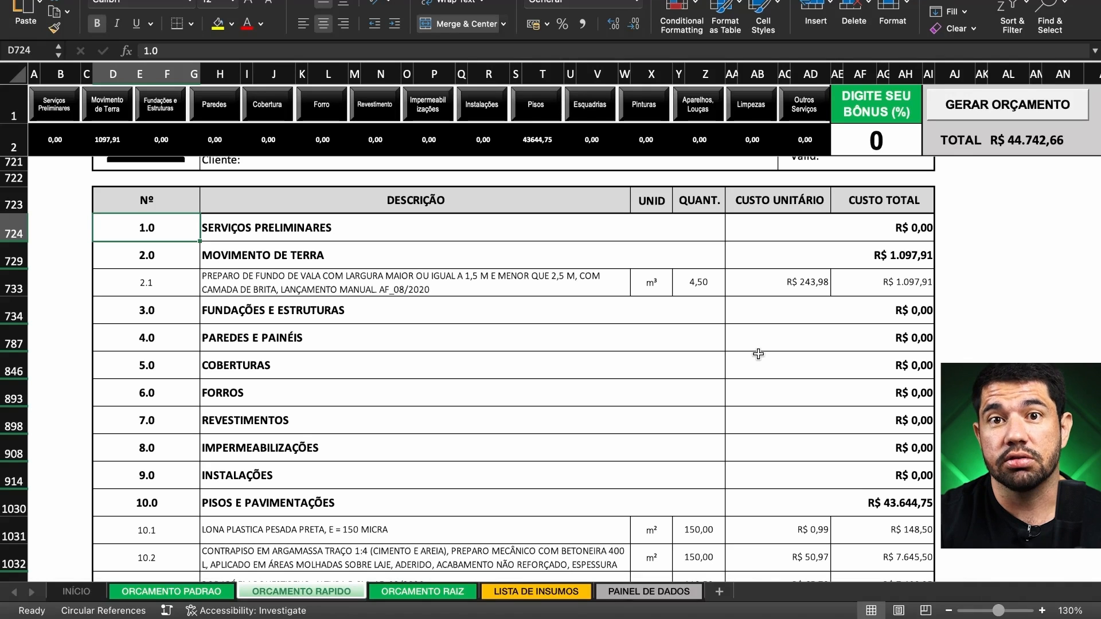
scroll(758, 354, "down", 1)
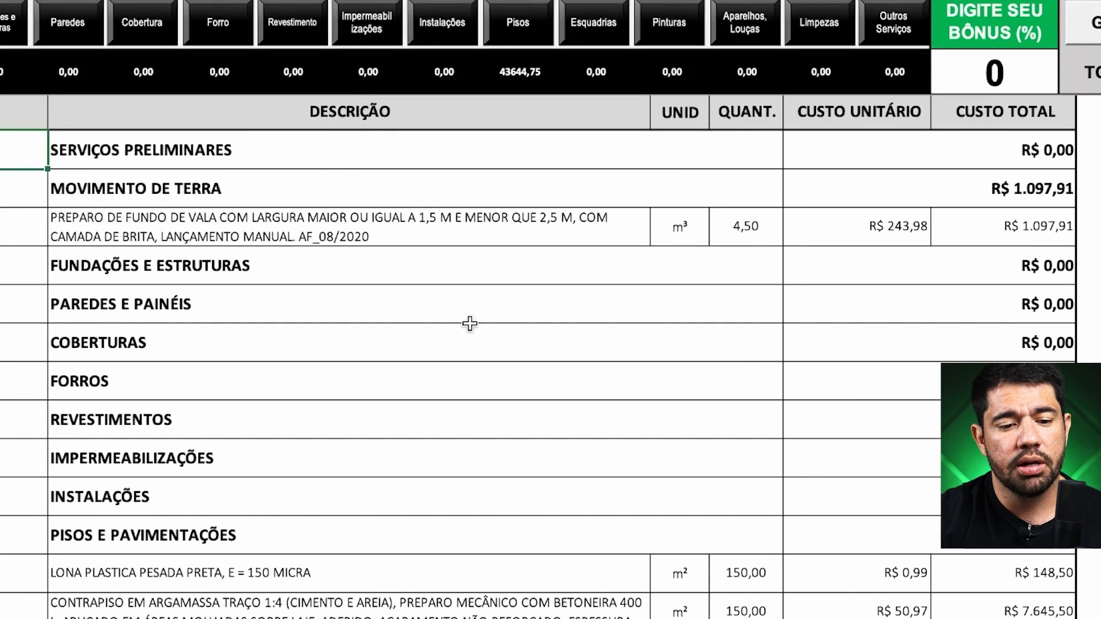
left_click(365, 219)
left_click(251, 224)
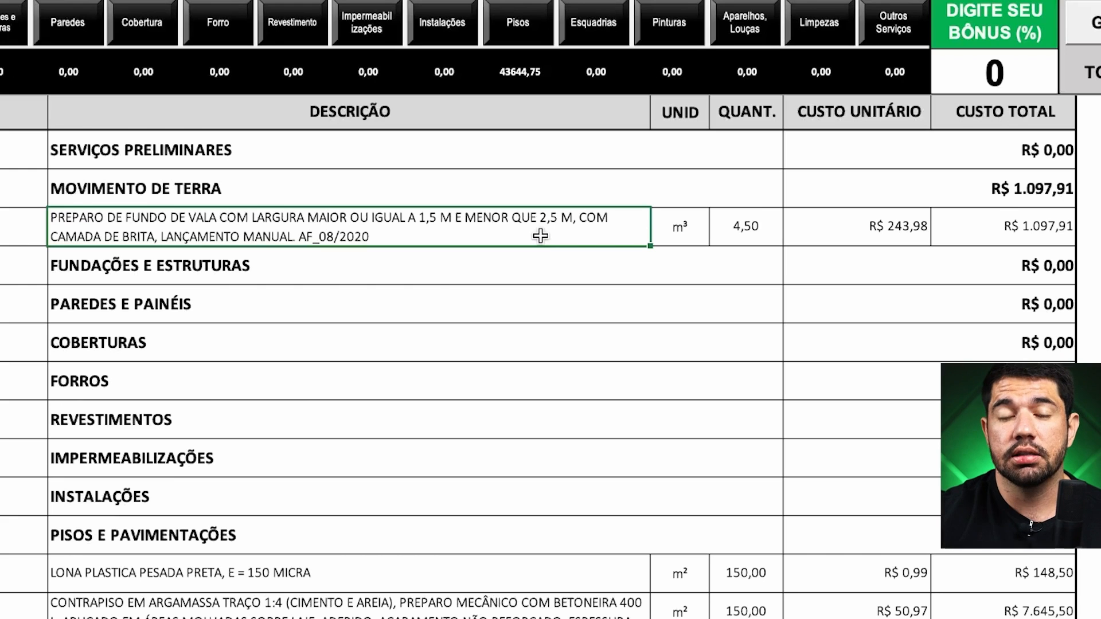
Examine the Pisos e Pavimentações items in the budget, including the subfloor, the skirting and the porcelain tile covering
scroll(540, 236, "down", 5)
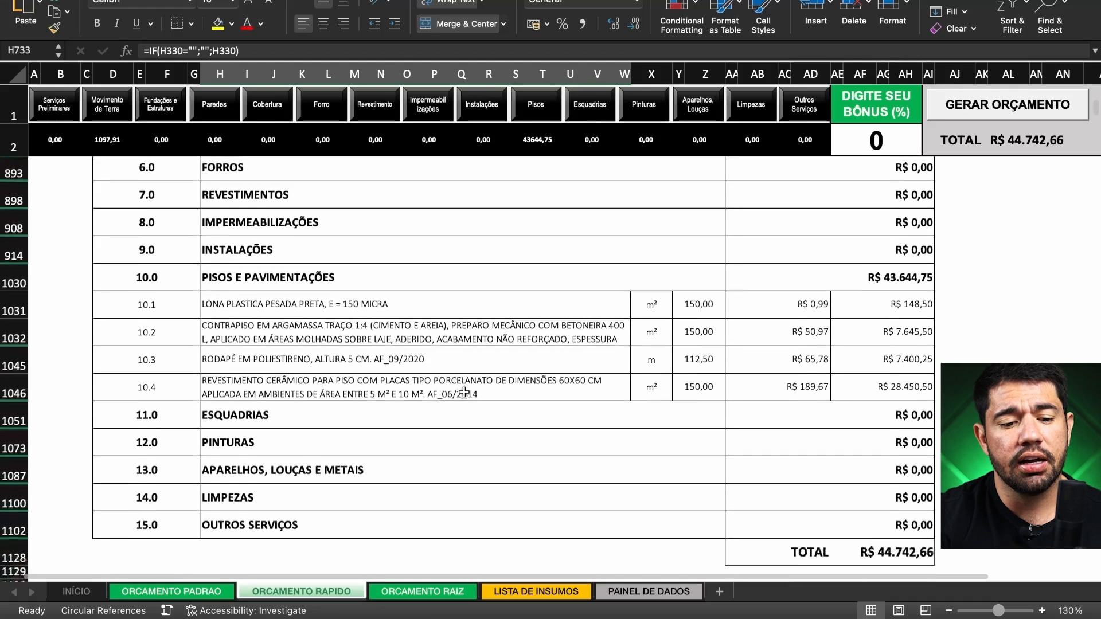
scroll(464, 392, "down", 5)
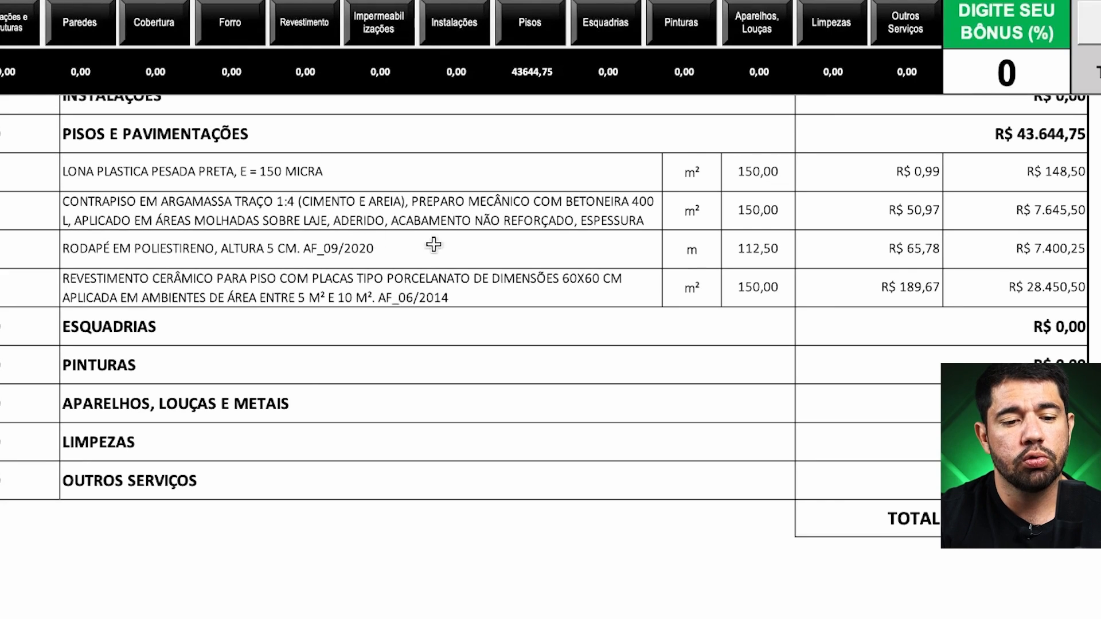
left_click(350, 208)
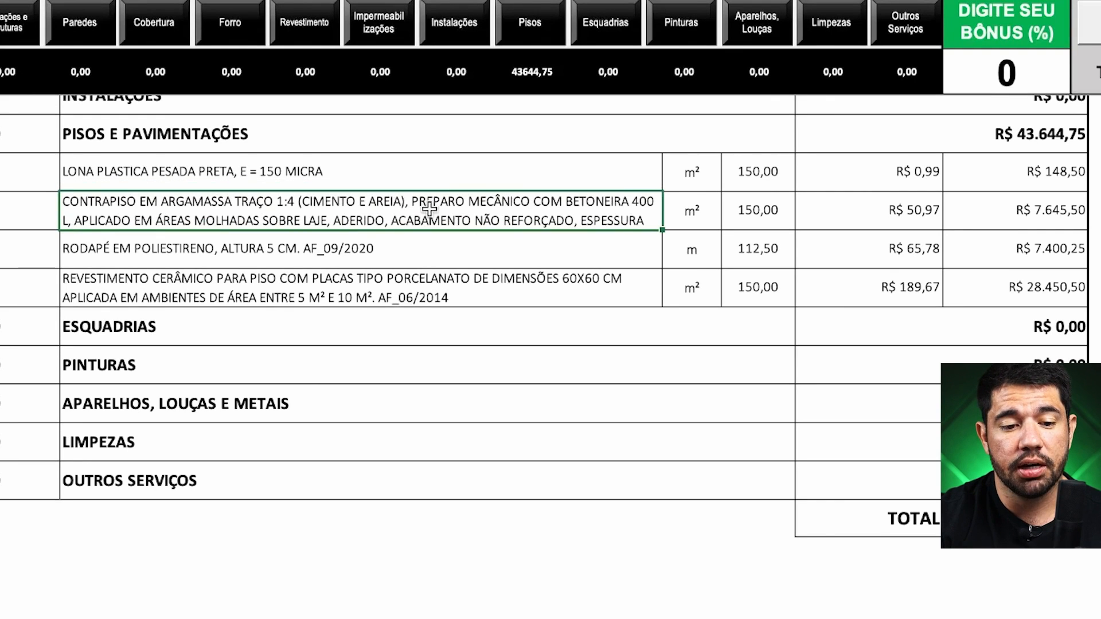
left_click(366, 256)
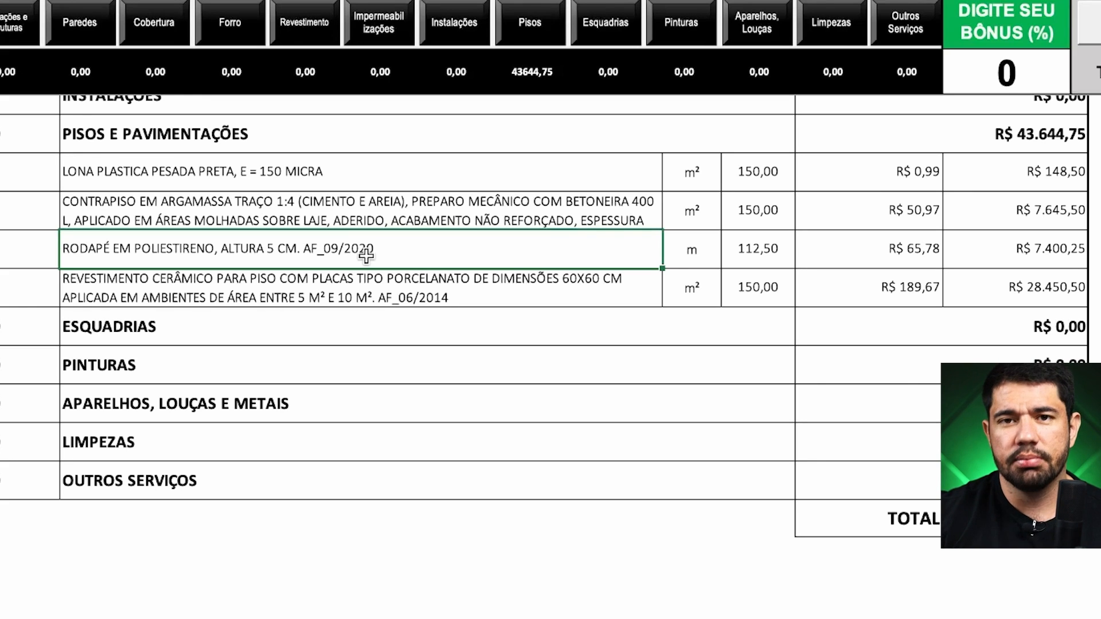
left_click(384, 288)
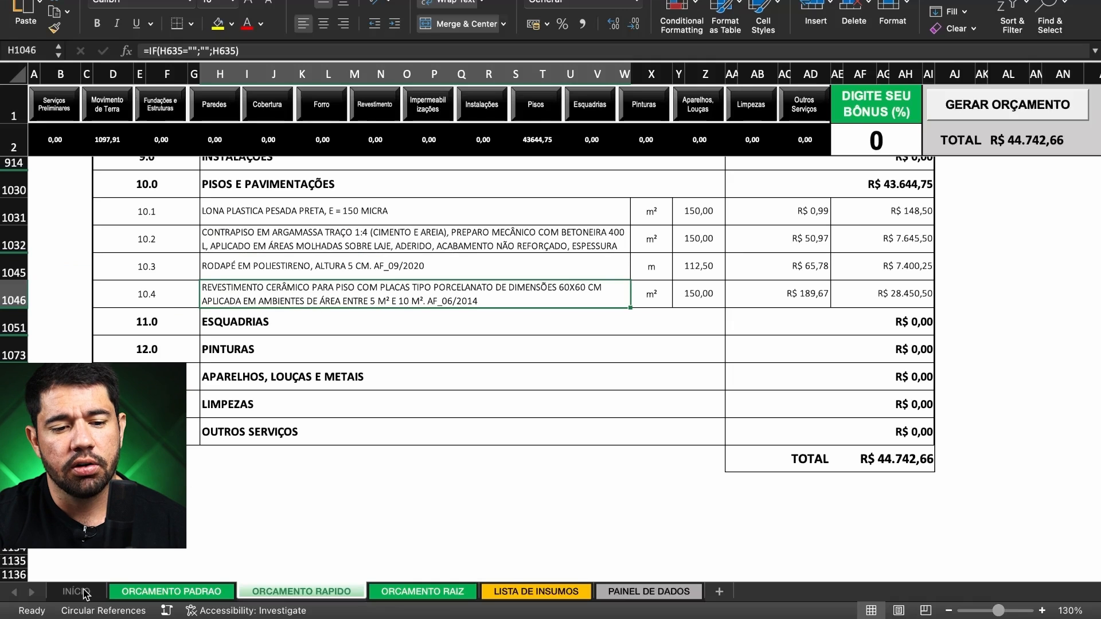
Check the state chosen as price reference on the INÍCIO sheet and return to the ORCAMENTO RAPIDO sheet
left_click(74, 594)
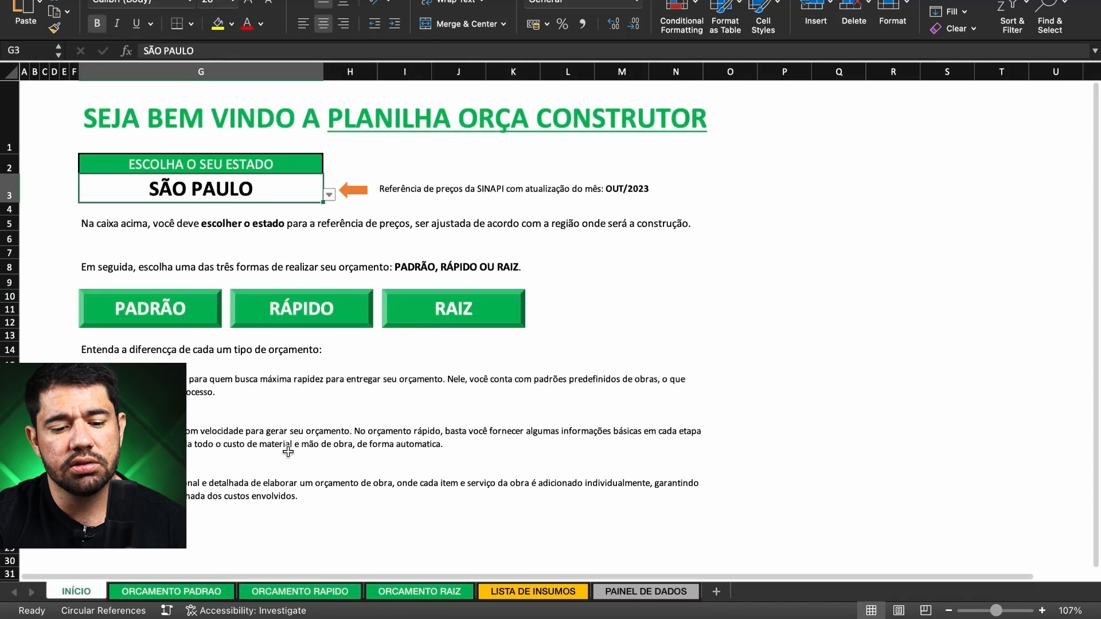
left_click(346, 594)
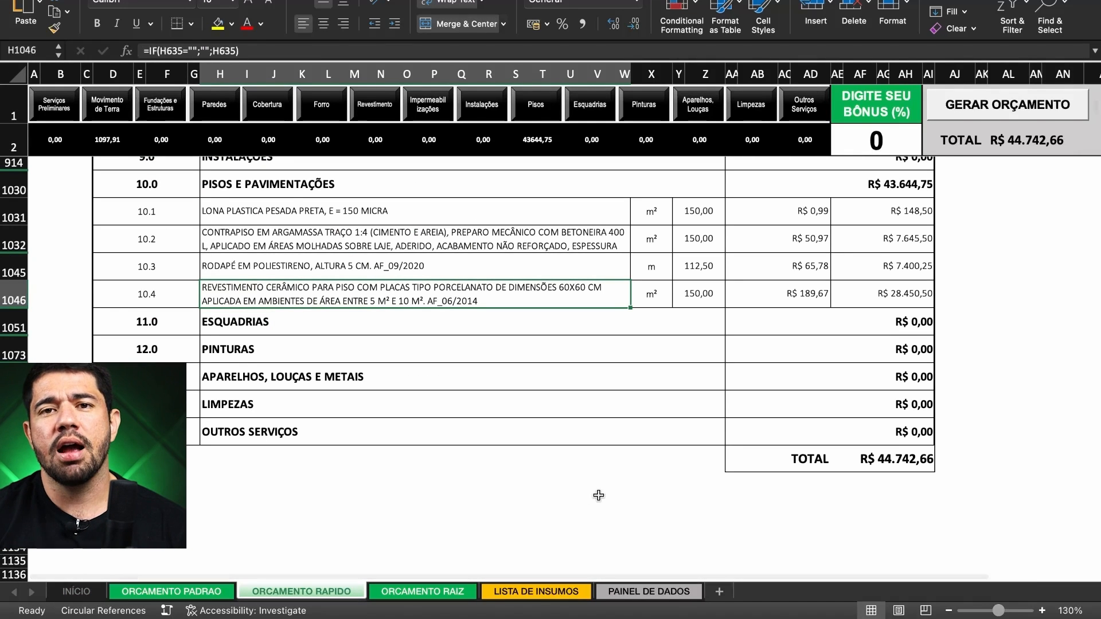
scroll(676, 437, "down", 1)
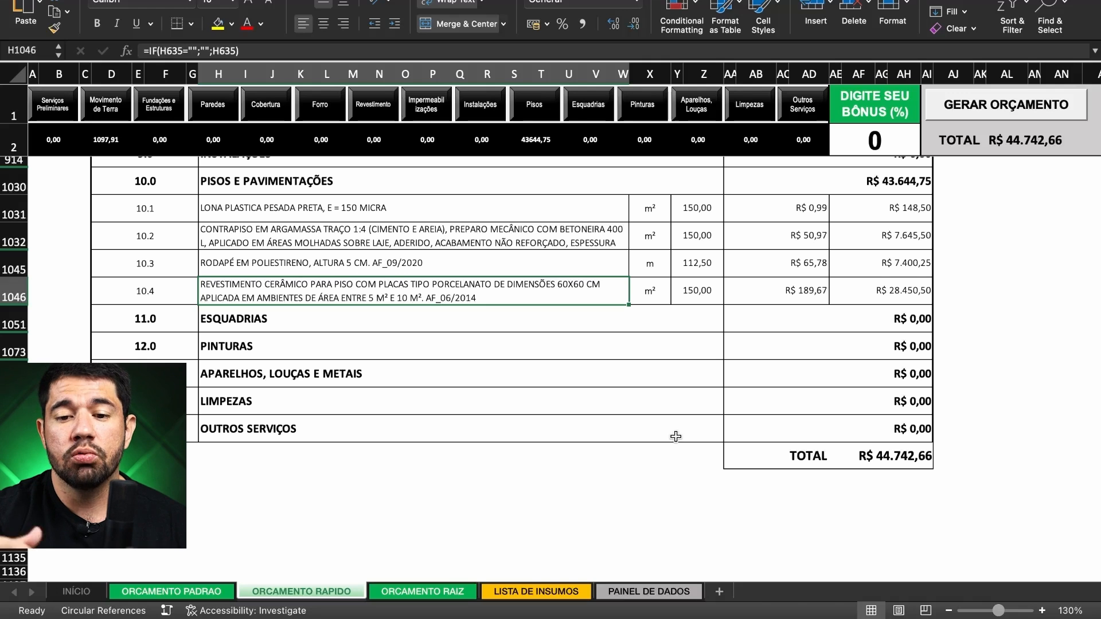
Set the bonus percentage of the quick budget to 30
left_click(890, 134)
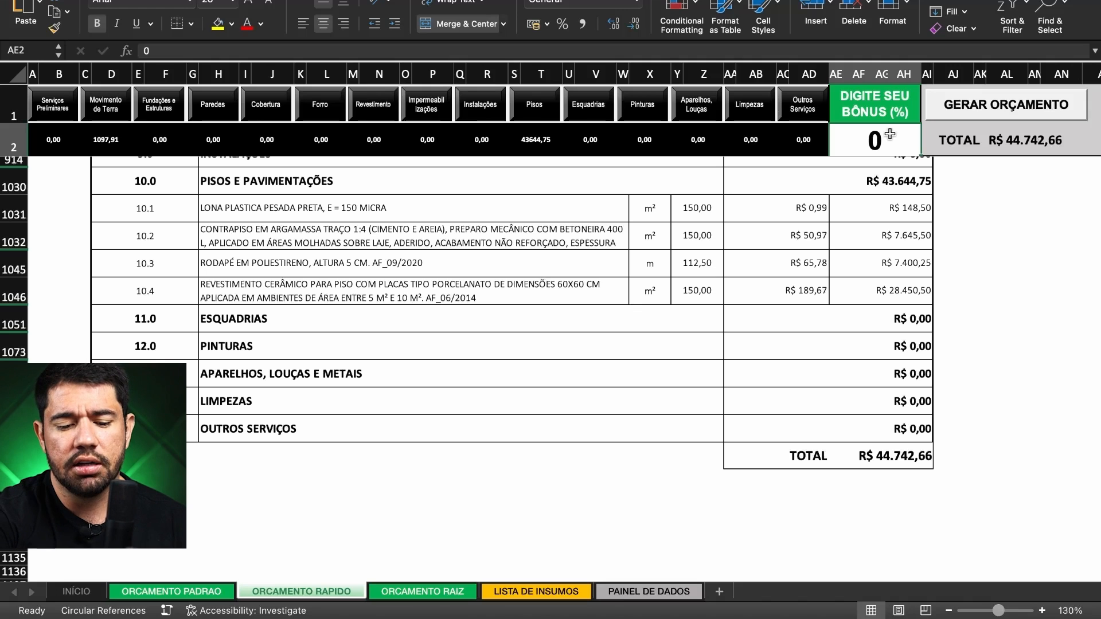
type("30")
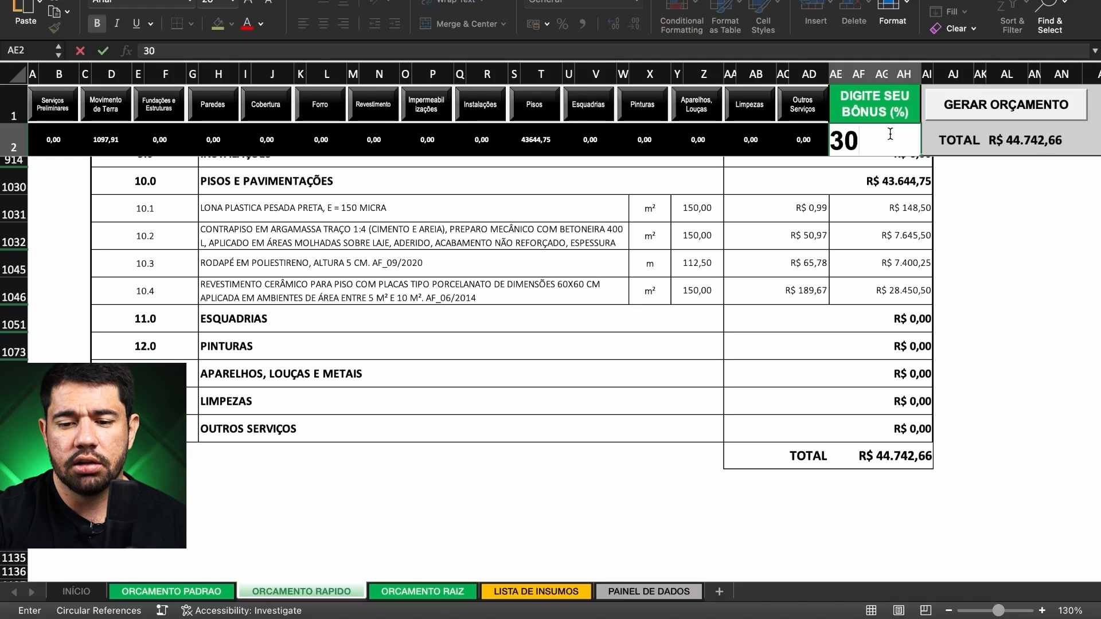
key("Return")
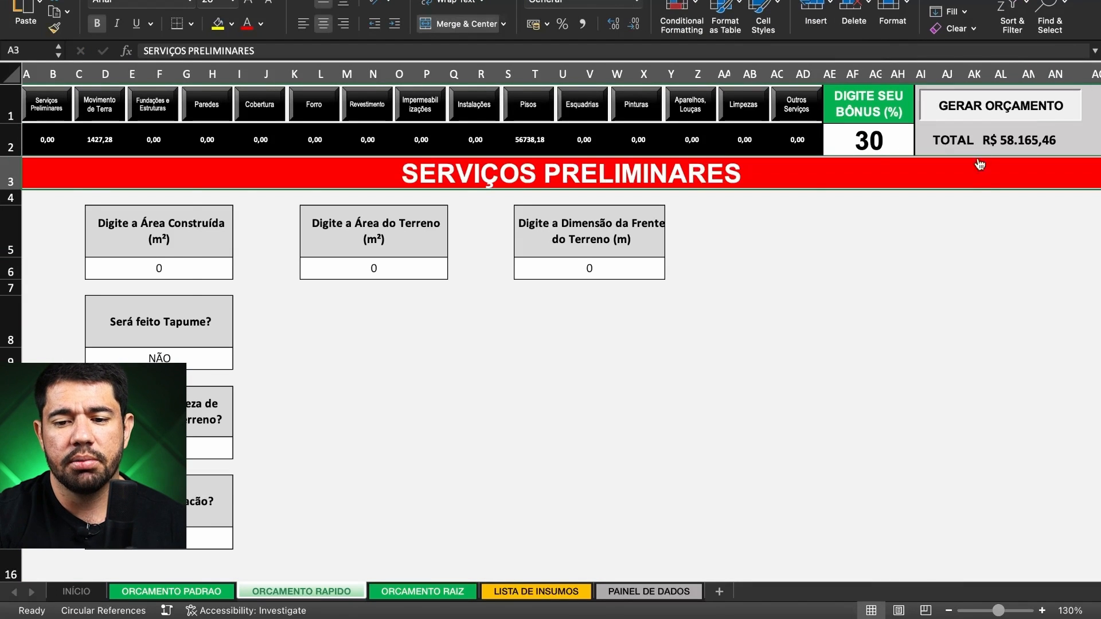
Regenerate the budget with the new bonus and review the item costs down to the overall total
left_click(979, 164)
scroll(901, 254, "down", 2)
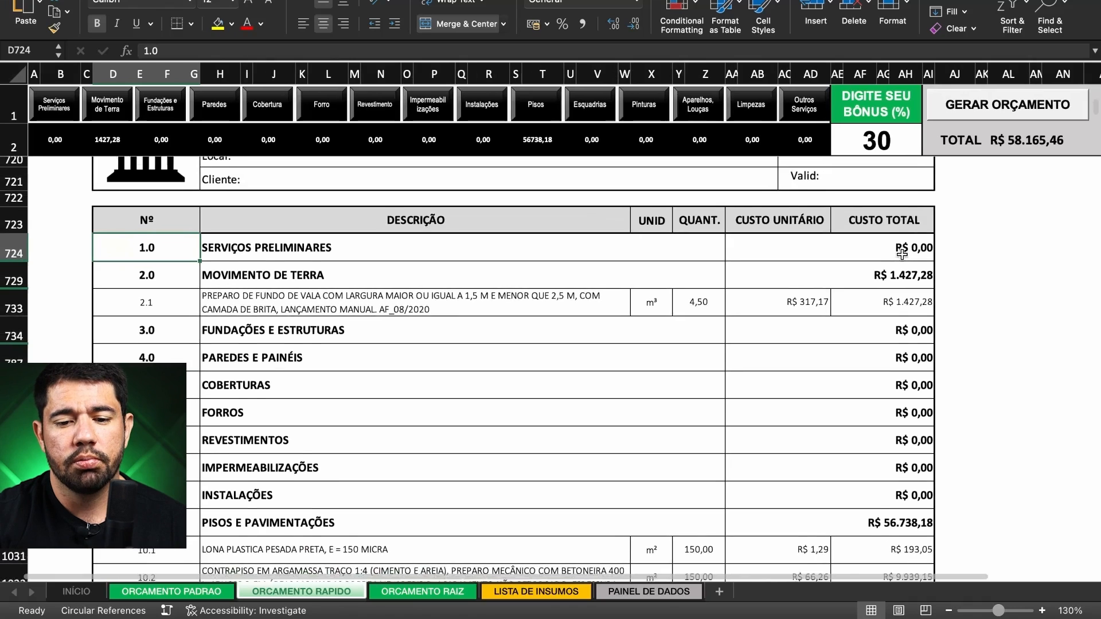
scroll(901, 254, "down", 3)
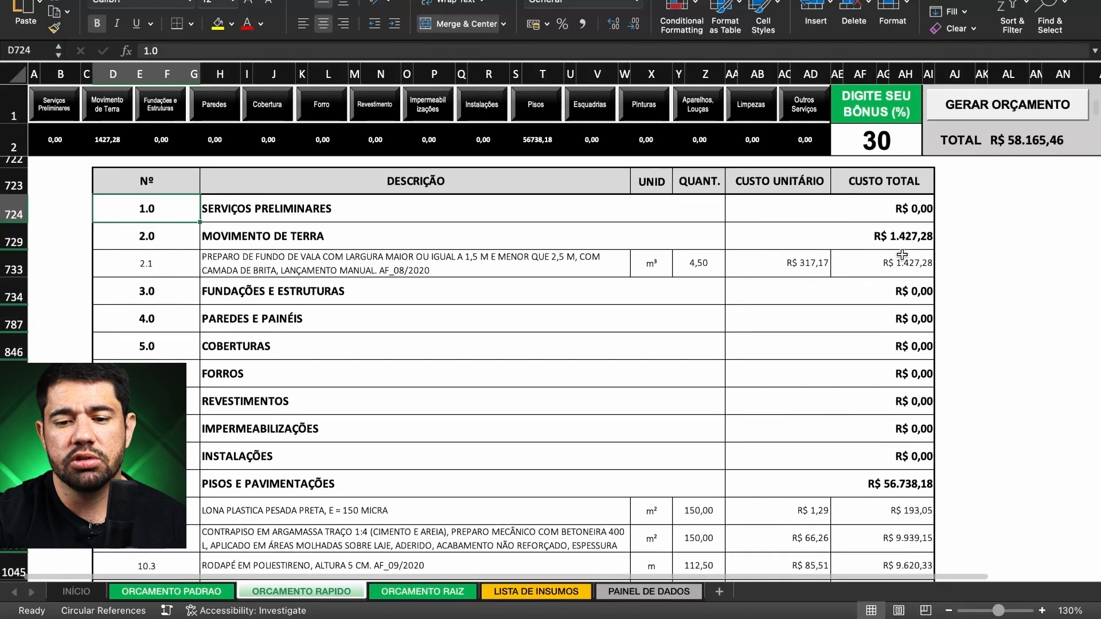
scroll(802, 353, "down", 2)
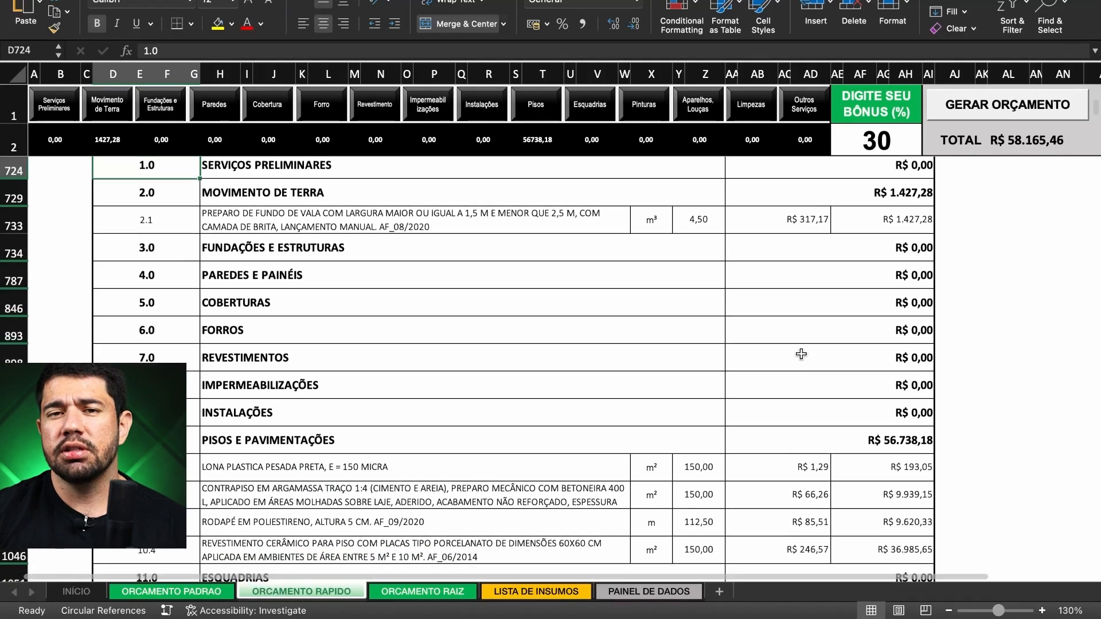
scroll(801, 354, "down", 5)
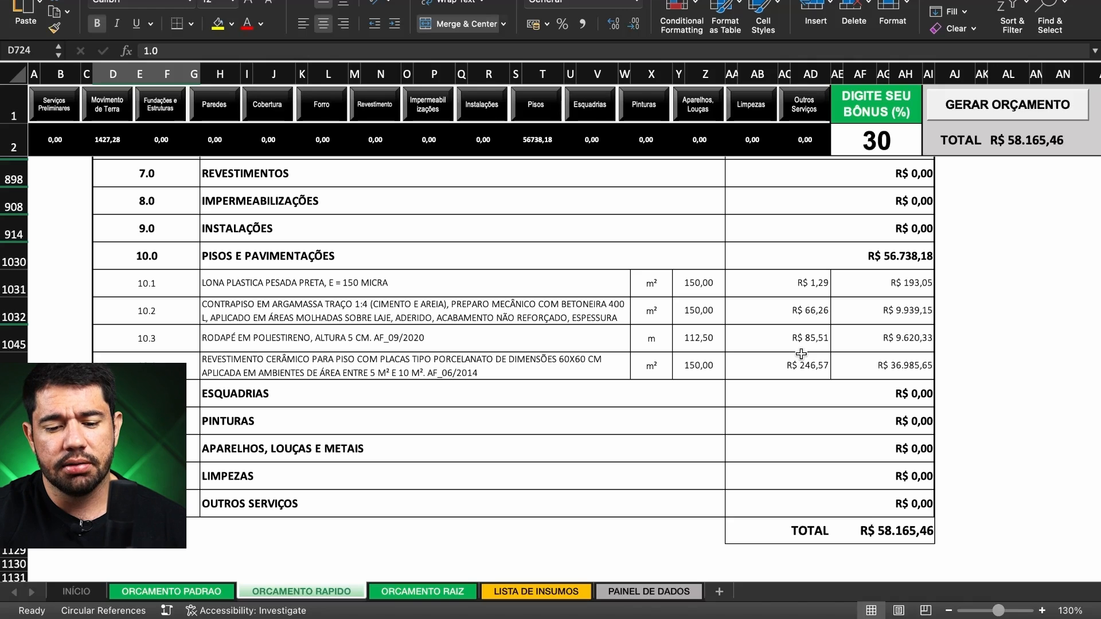
On the LISTA DE INSUMOS sheet, choose the RAPIDO budget module and generate the list of inputs
left_click(559, 593)
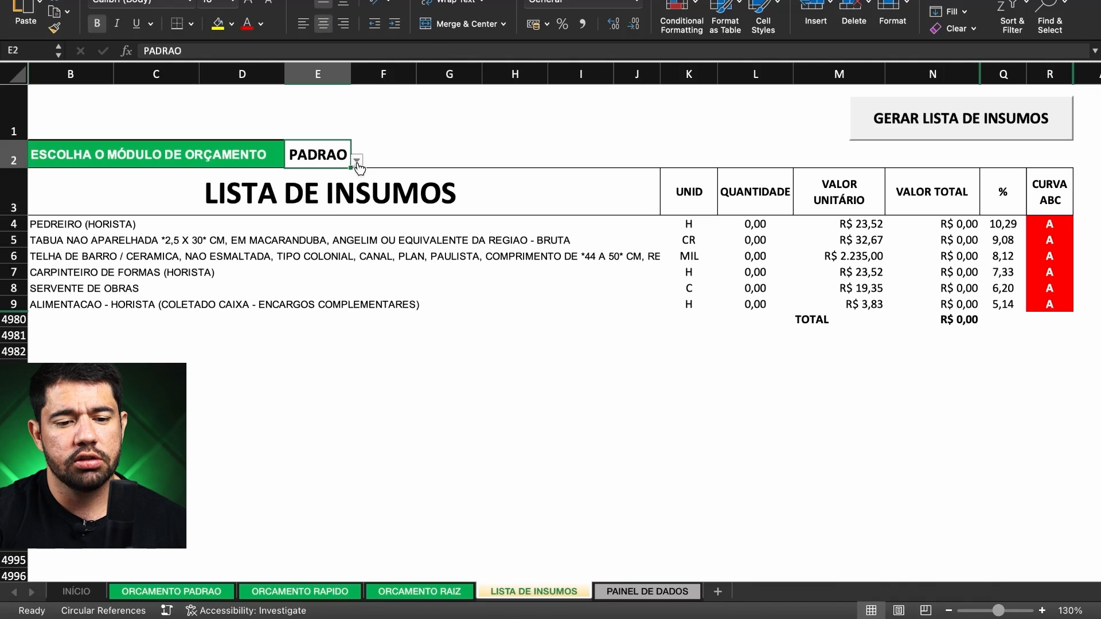
left_click(357, 162)
left_click(358, 164)
left_click(357, 163)
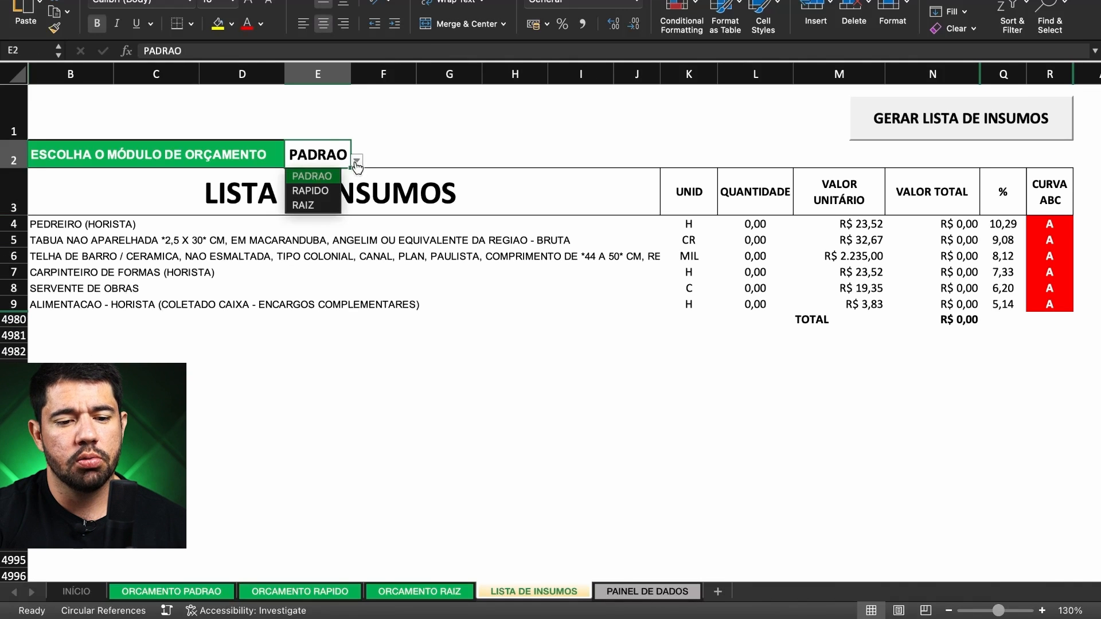
left_click(325, 192)
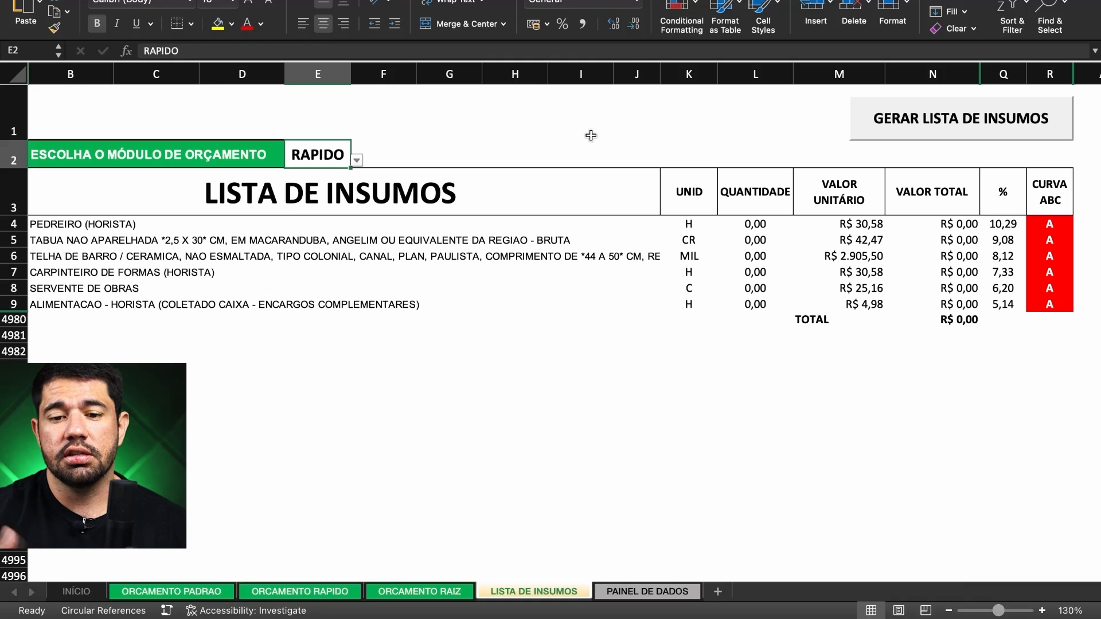
left_click(931, 120)
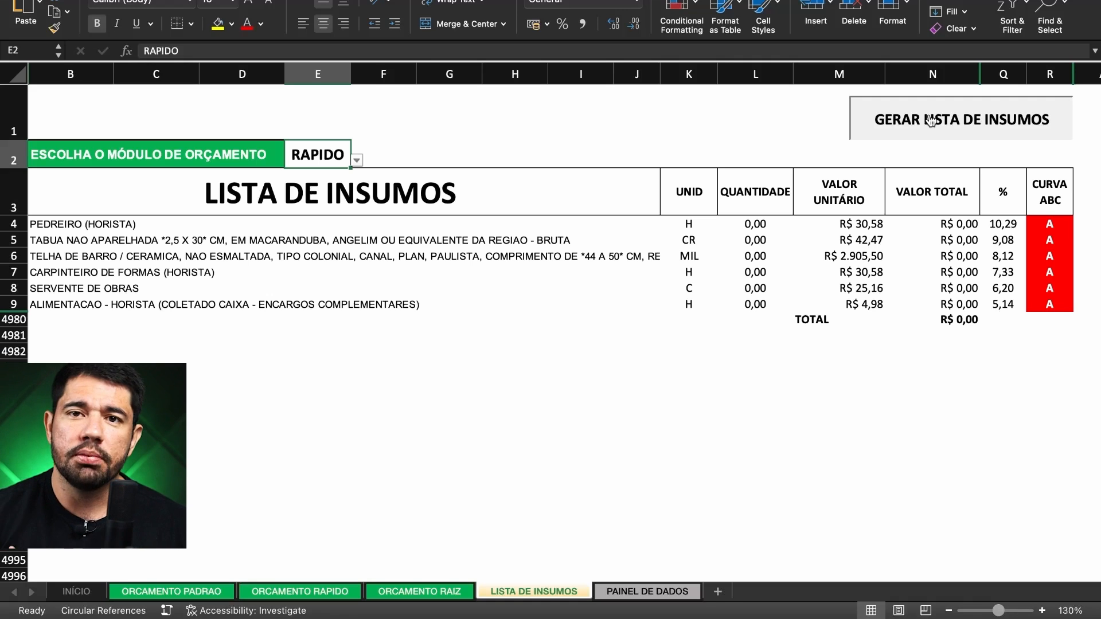
left_click(930, 120)
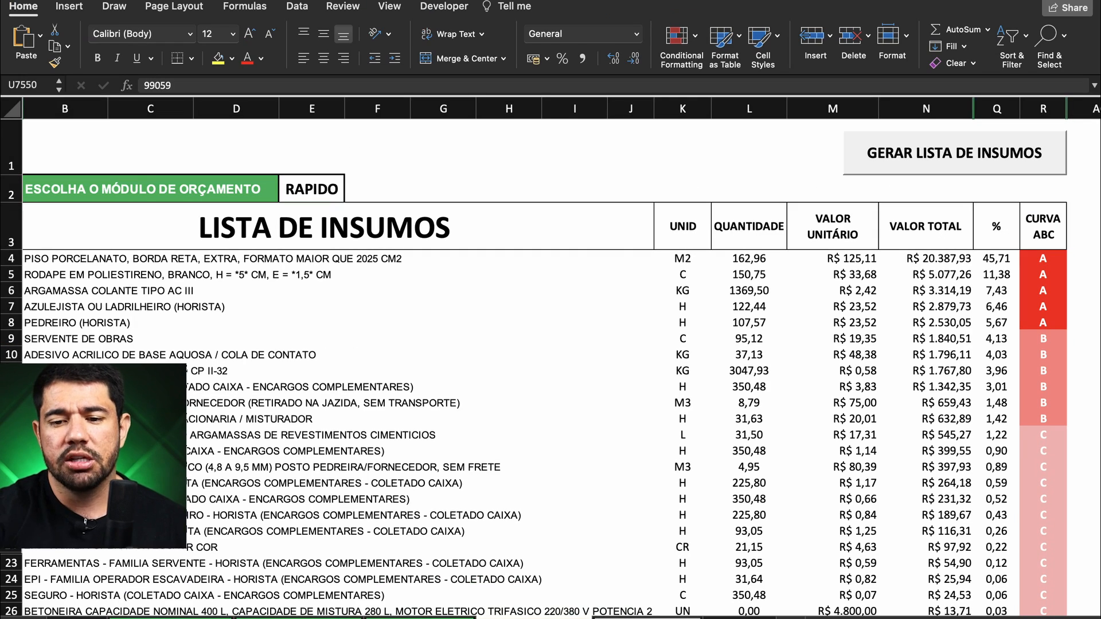